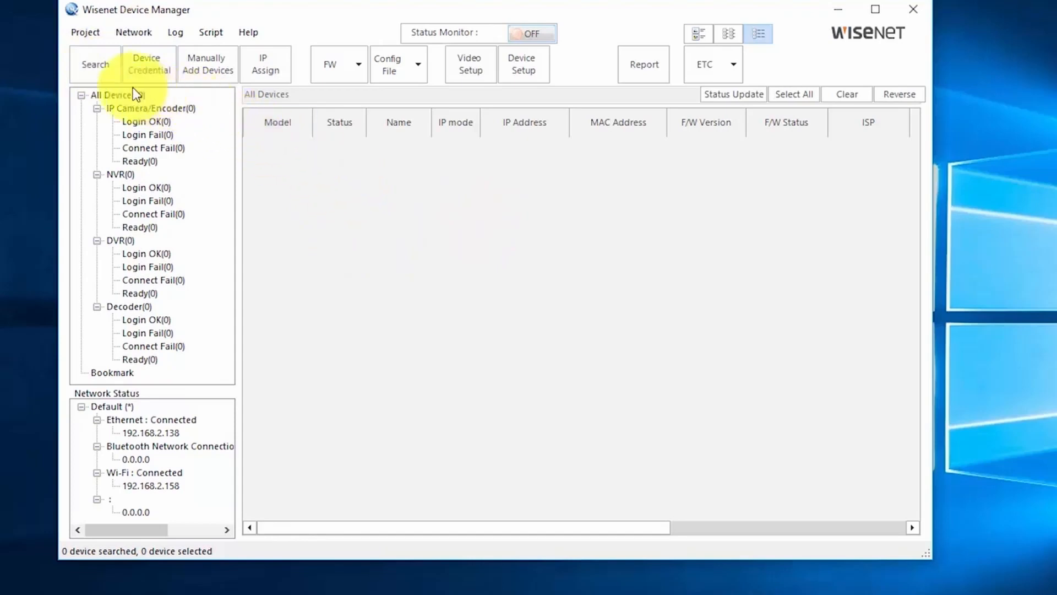
- Search the network and find the SNB-6004 camera listed with static IP and Connect Fail status
left_click(105, 71)
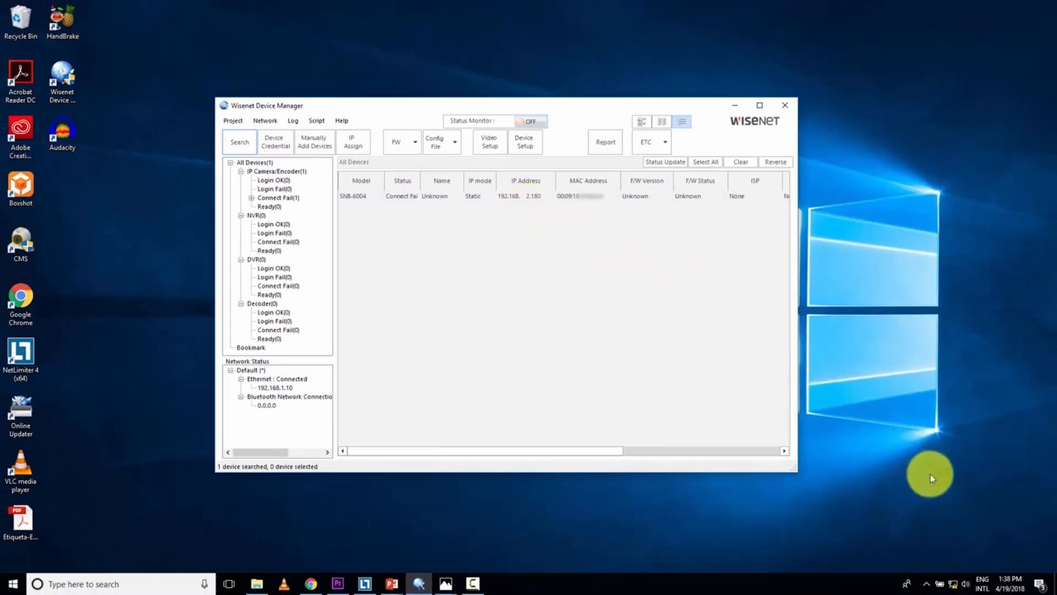
- Go from the tray network icon to the Ethernet adapter in the network adapters list
right_click(957, 583)
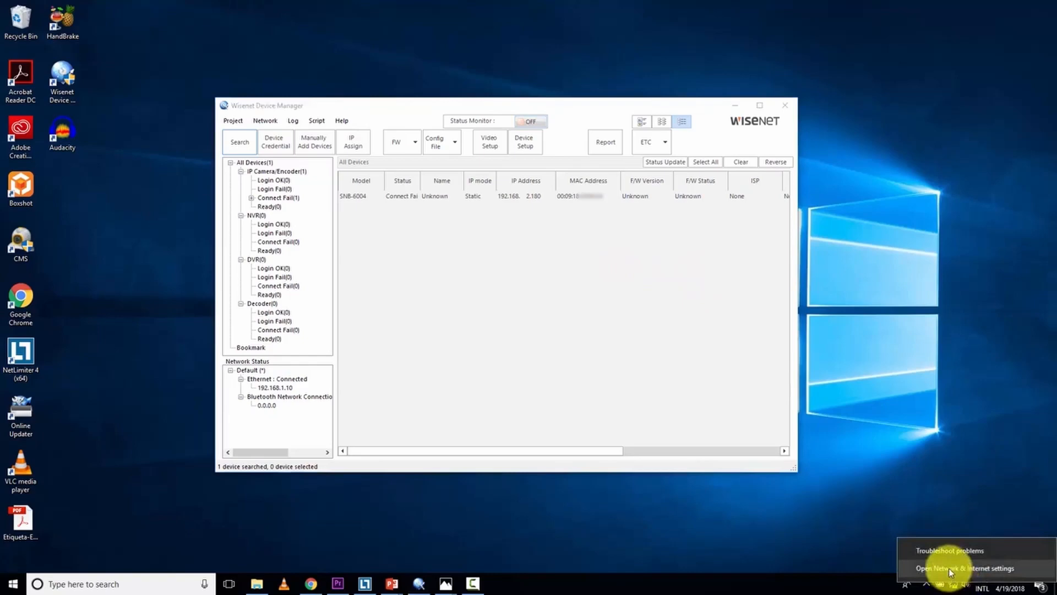
left_click(949, 569)
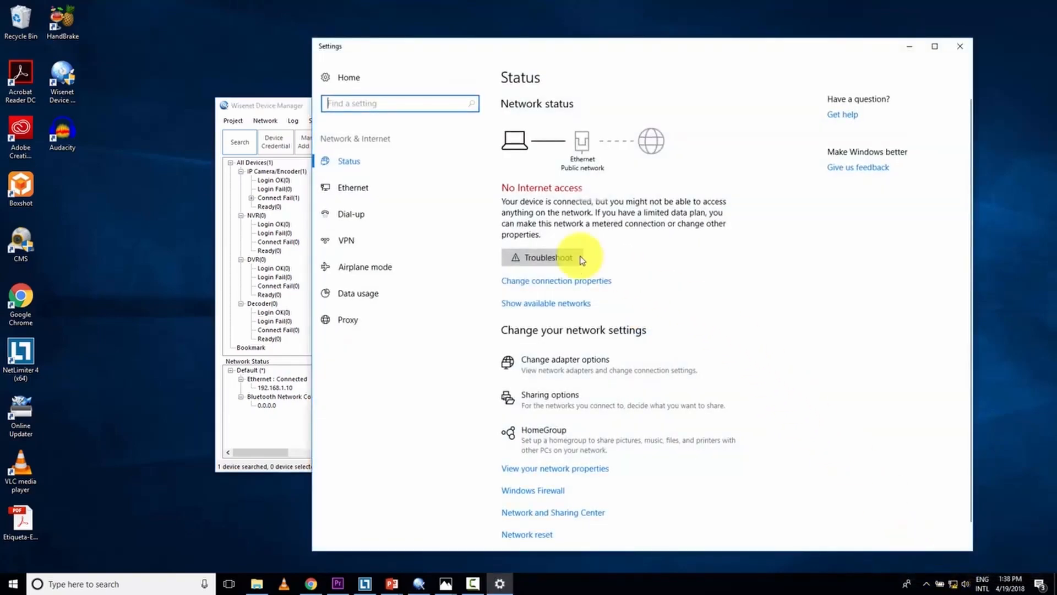
left_click(368, 187)
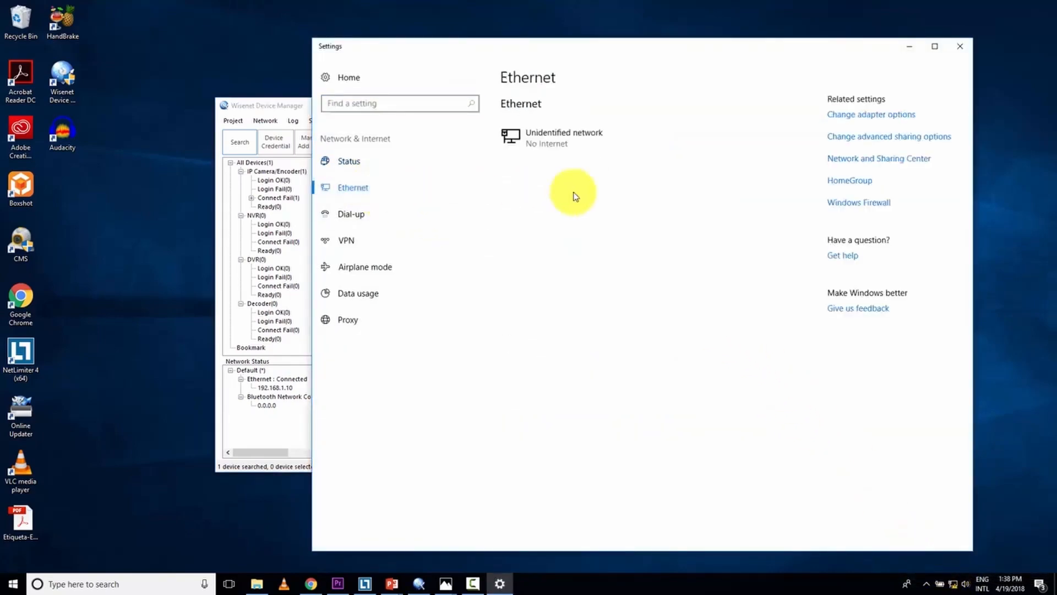
left_click(851, 116)
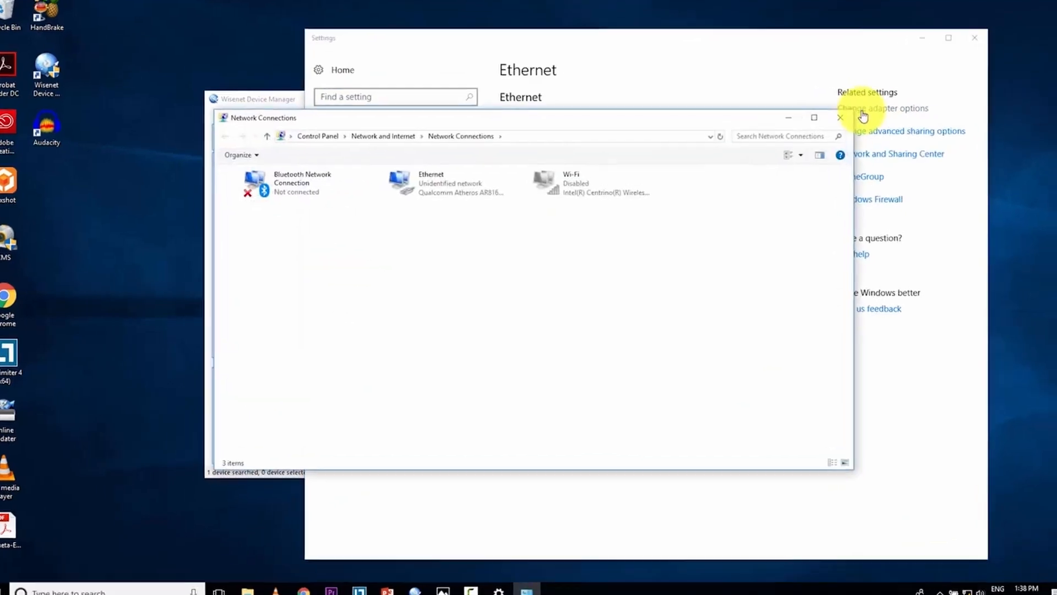
left_click(444, 189)
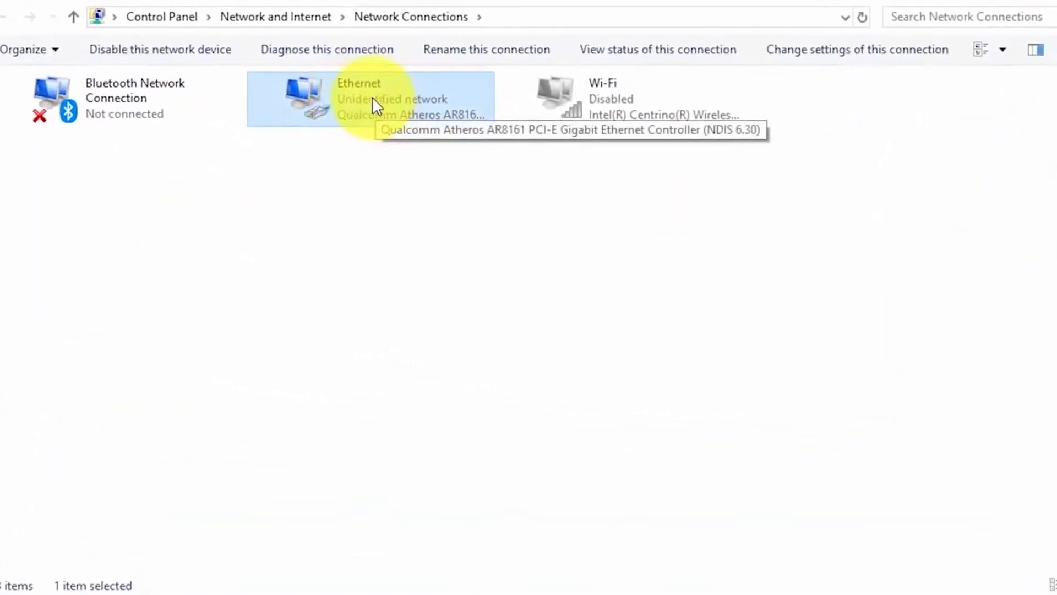
- Check the Ethernet IPv4 settings (192.168.1.10, mask 255.255.255.0) unchanged, then close the adapter windows
right_click(372, 100)
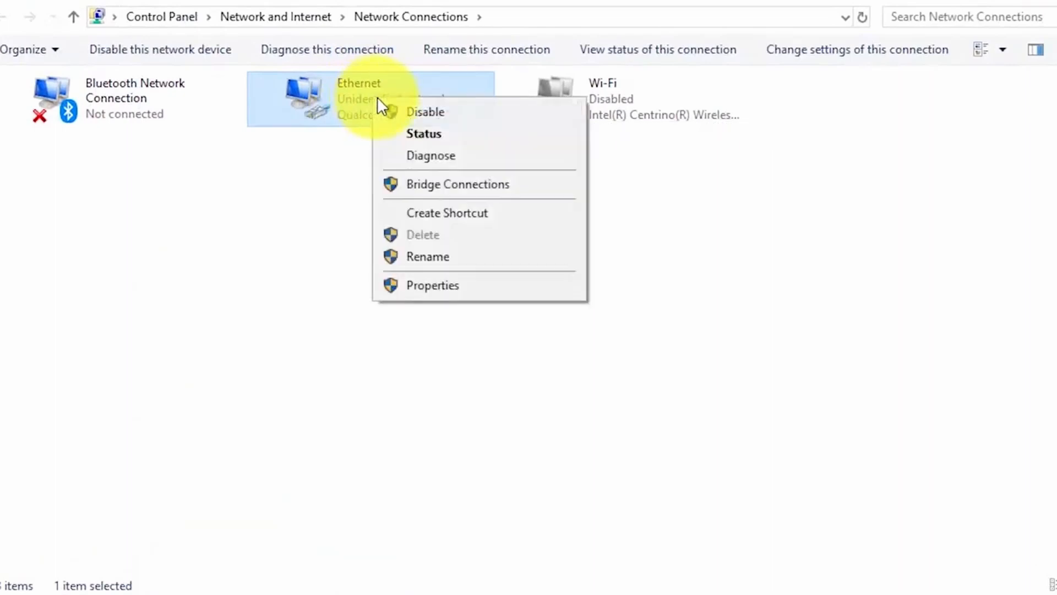
left_click(478, 287)
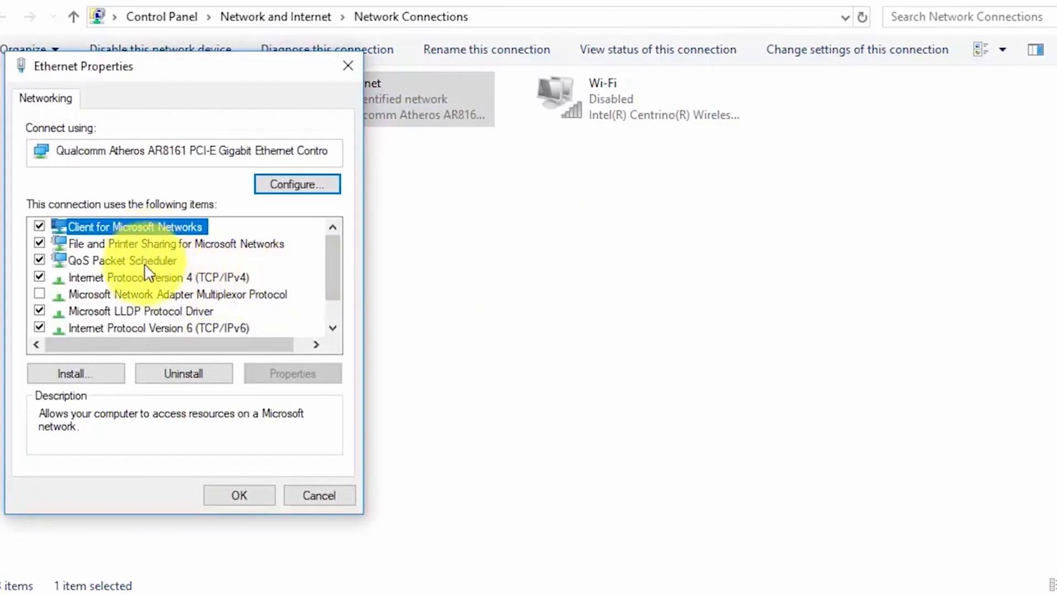
left_click(193, 278)
left_click(309, 374)
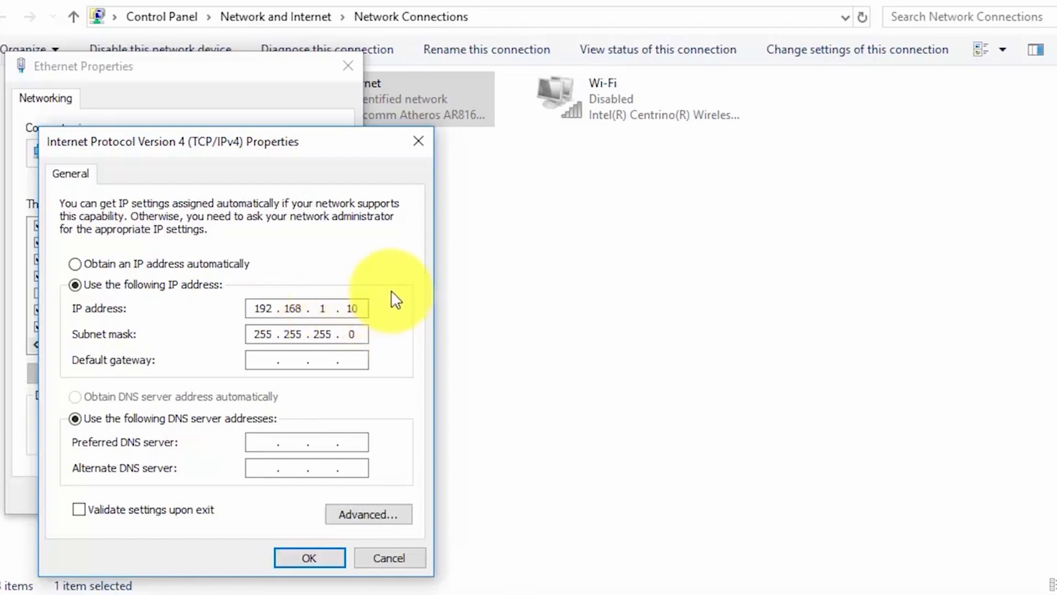
left_click(419, 142)
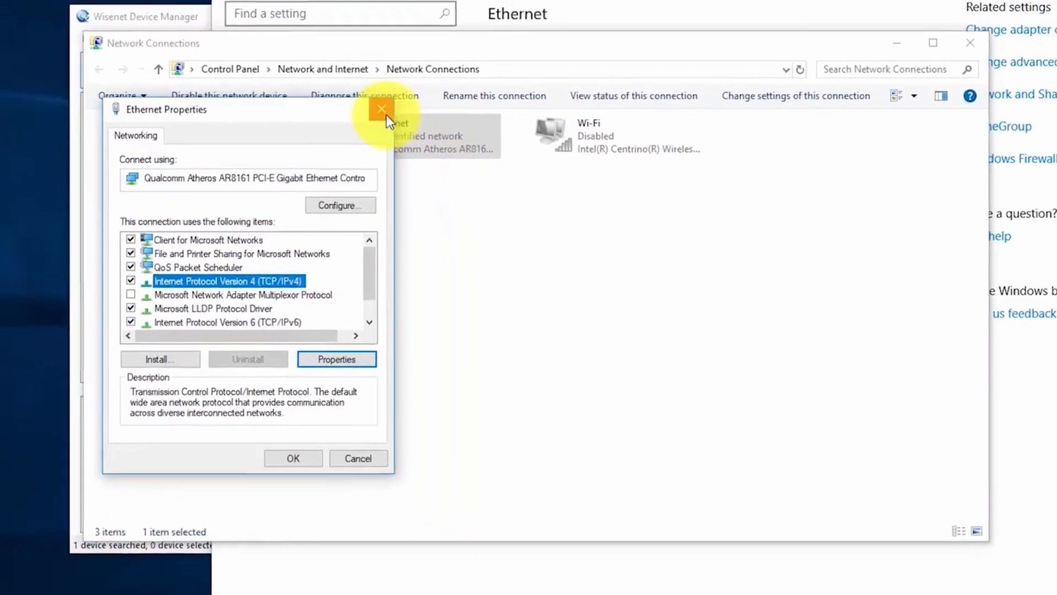
left_click(348, 66)
left_click(864, 104)
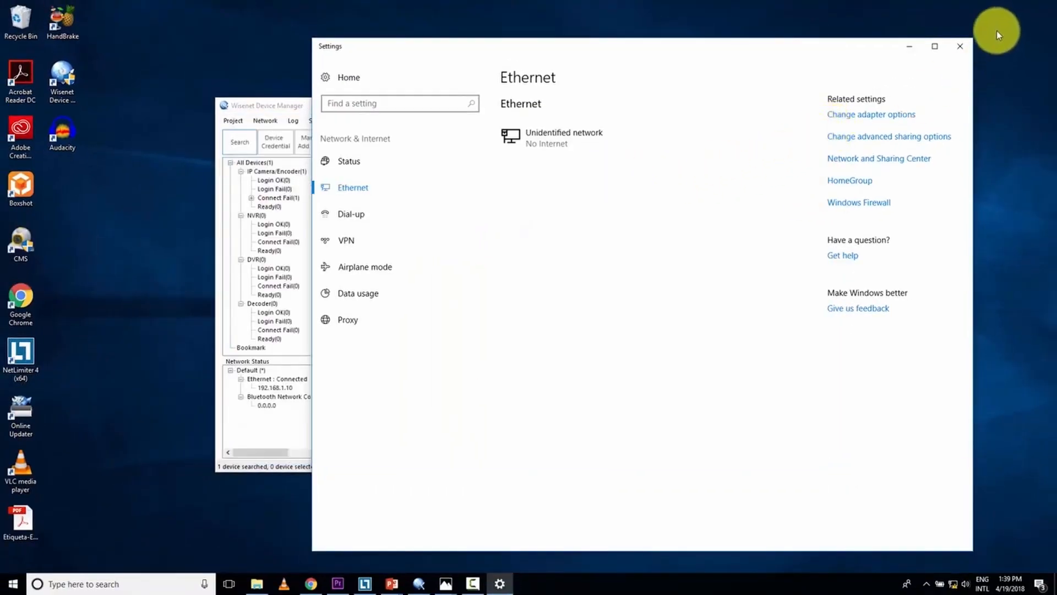
- Search Windows for 'network' and reach the network adapters list from the Ethernet settings page
left_click(960, 47)
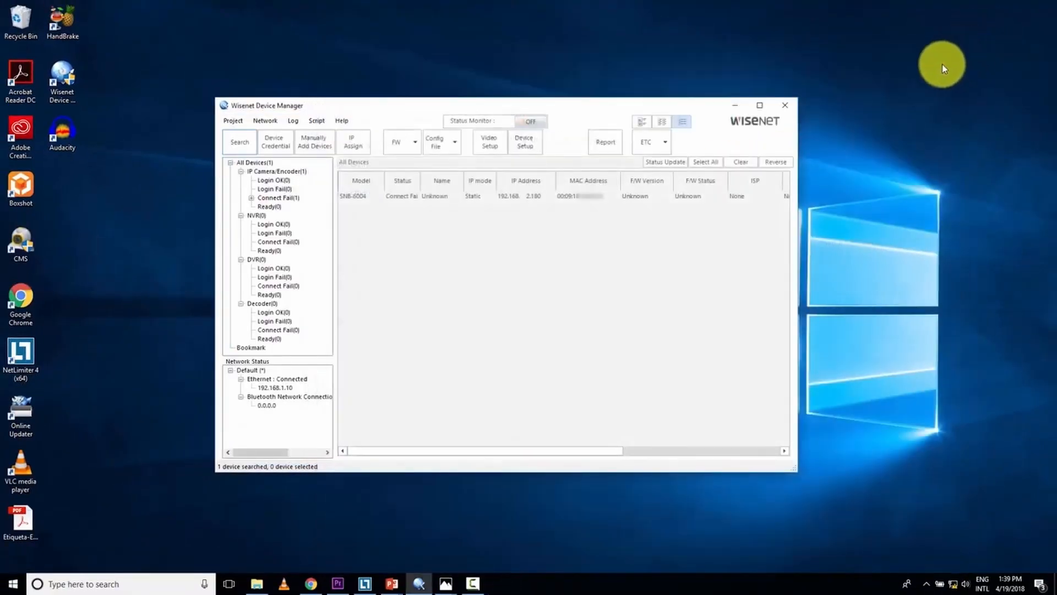
left_click(126, 583)
type("nwt")
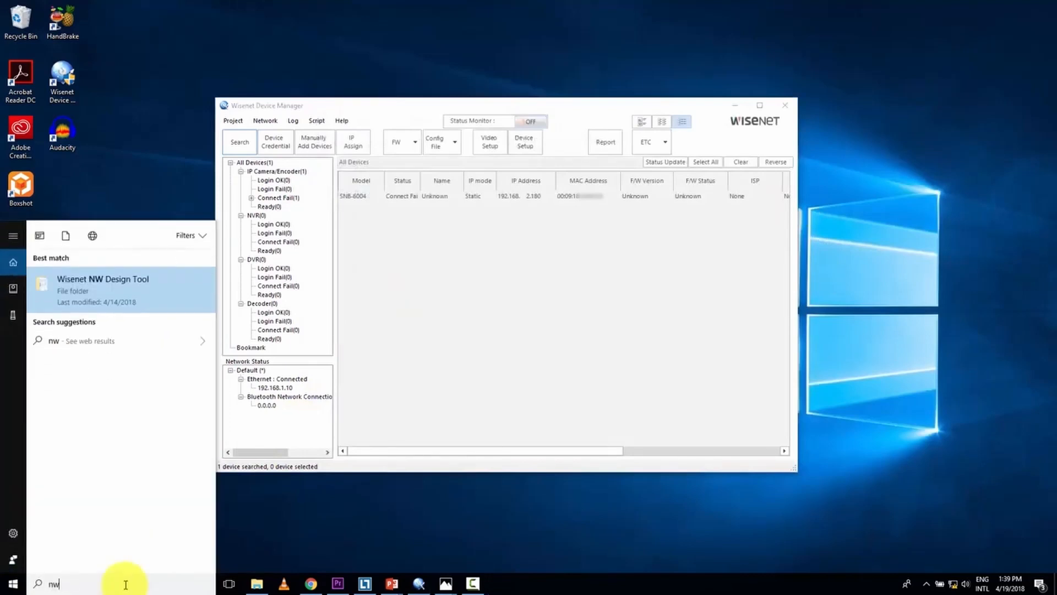
key("BackSpace")
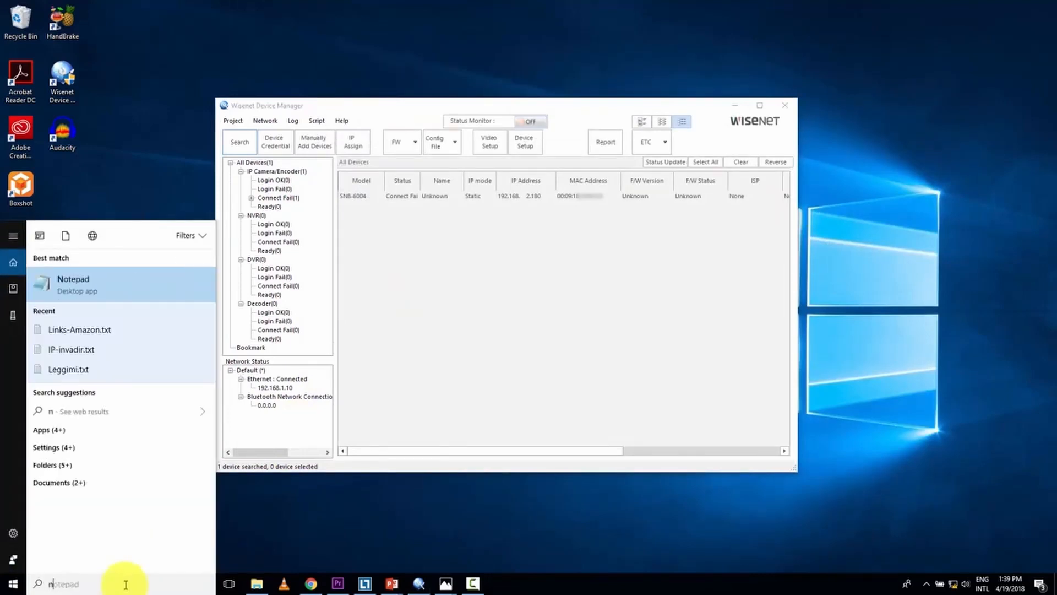
type("etwork")
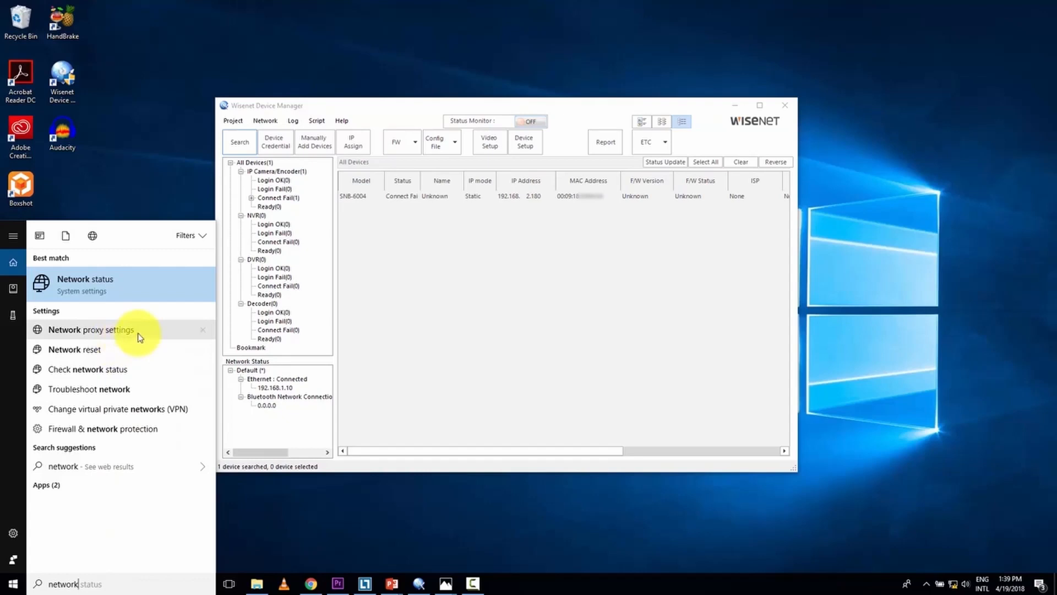
left_click(139, 333)
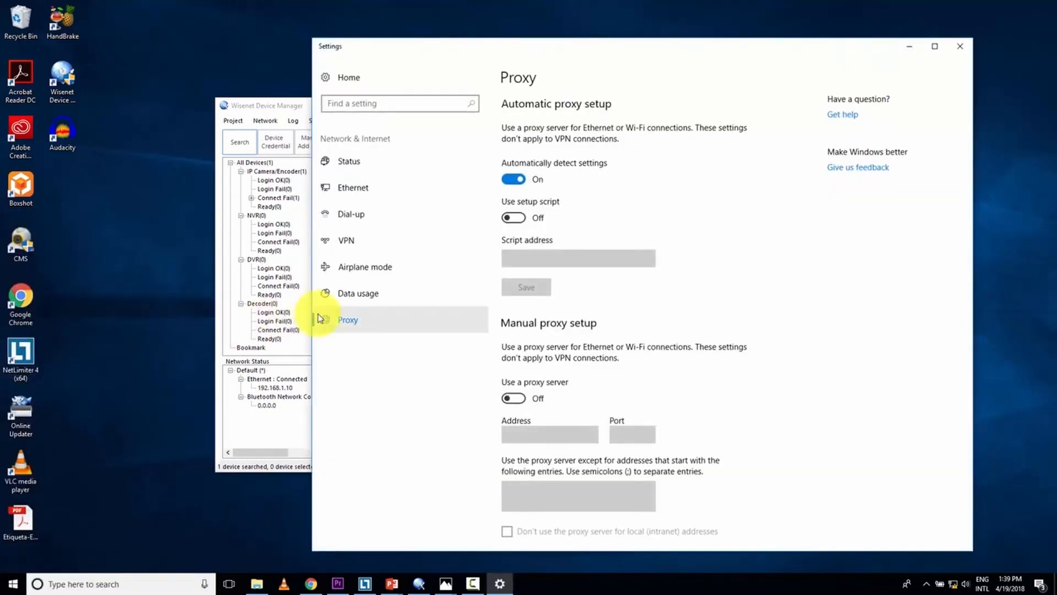
left_click(359, 196)
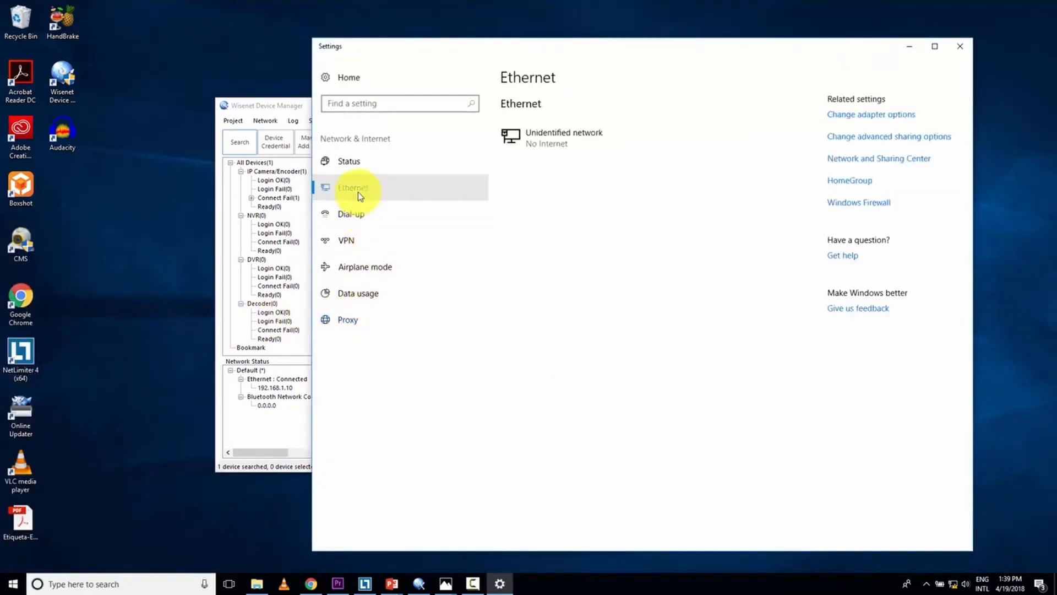
left_click(856, 115)
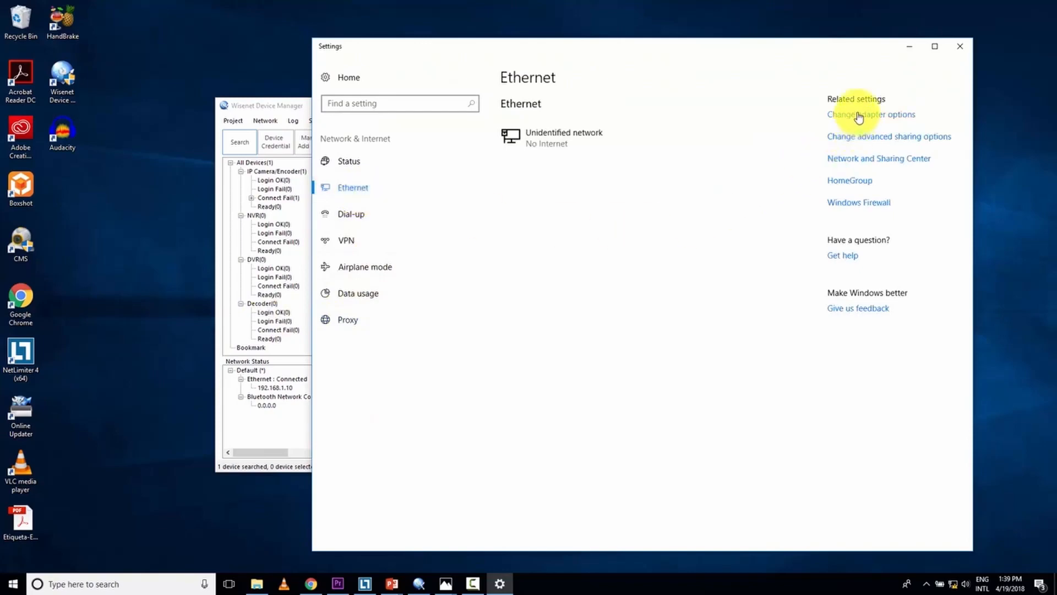
- Review the Ethernet connection's current IP details in its status window
double_click(470, 194)
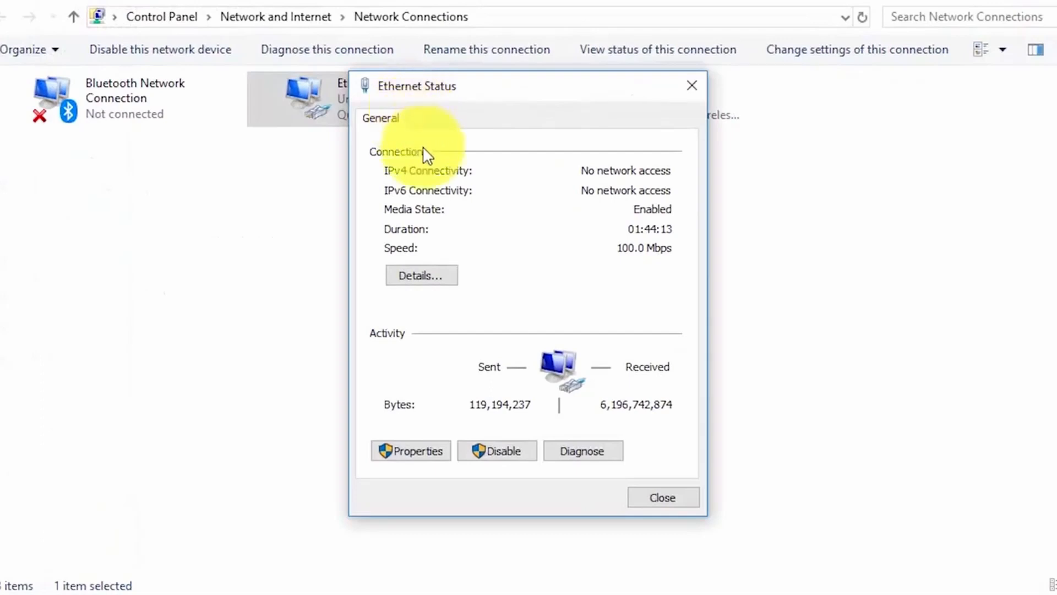
left_click(430, 277)
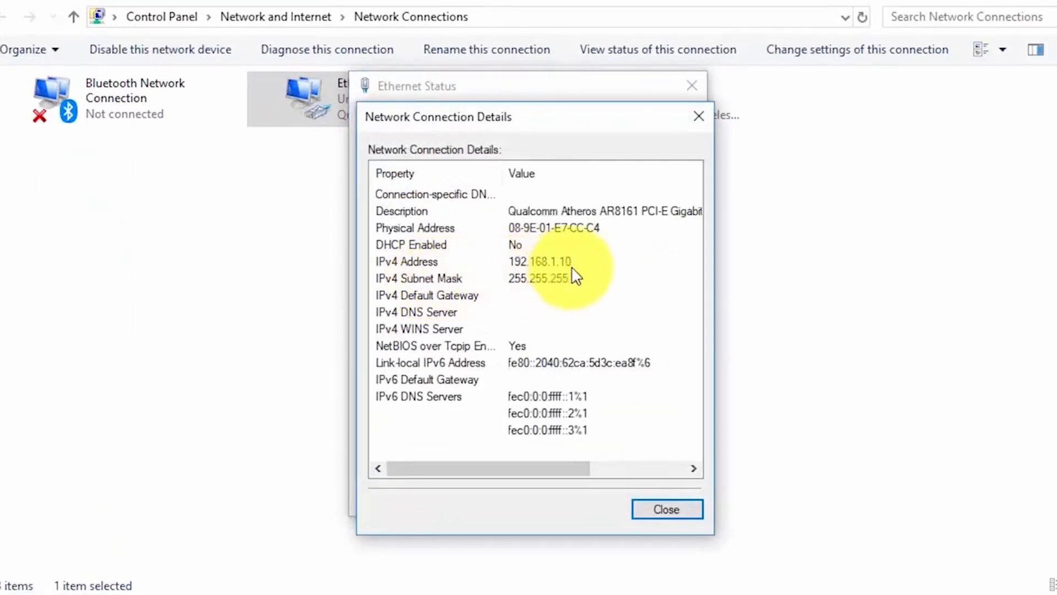
left_click(666, 510)
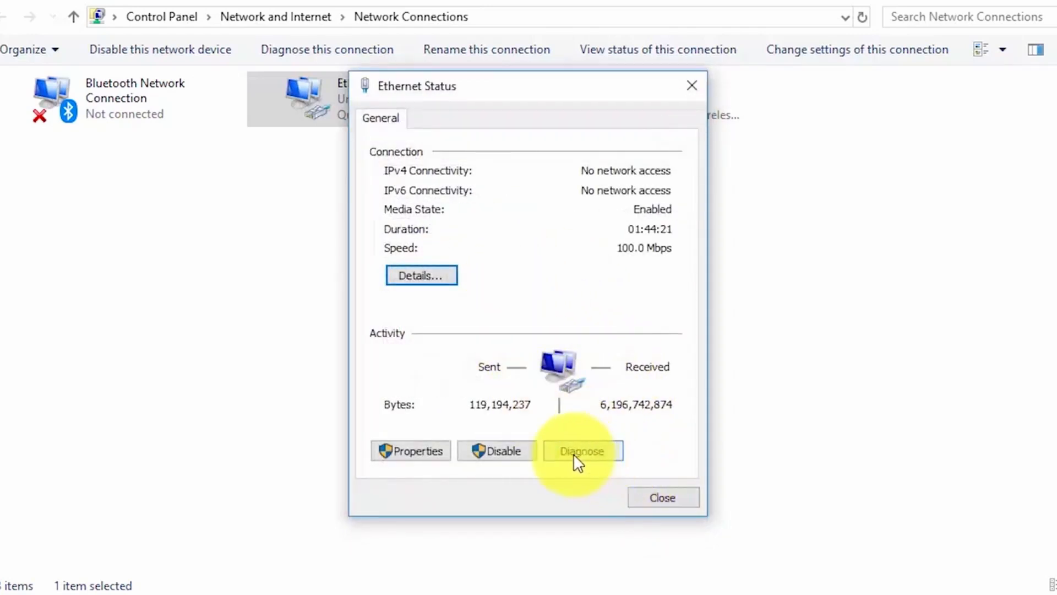
- Change the Ethernet adapter's static IPv4 address from 192.168.1.10 to 192.168.2.10
left_click(422, 449)
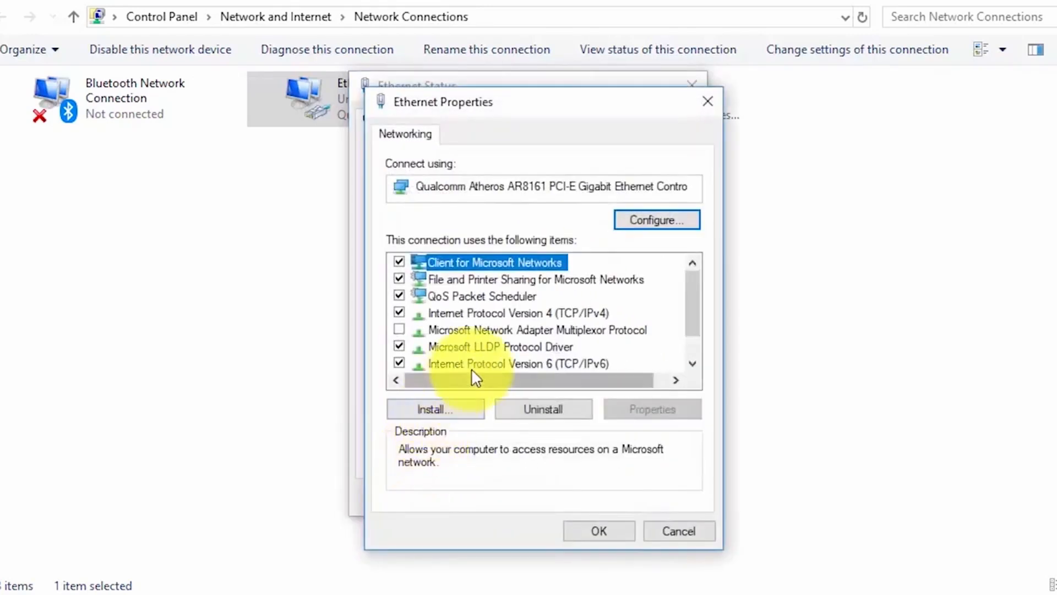
left_click(543, 314)
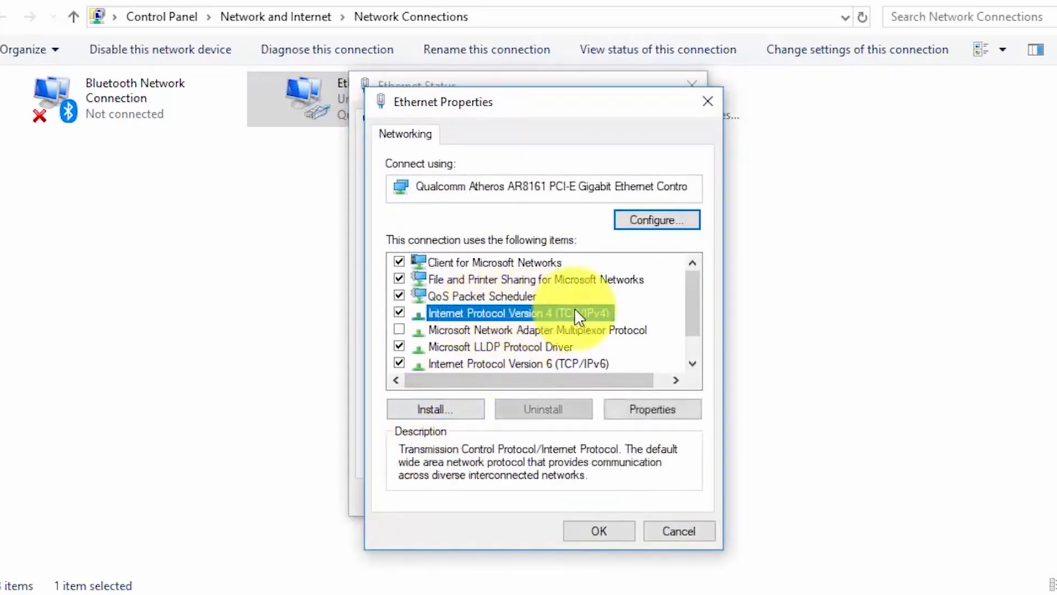
left_click(644, 410)
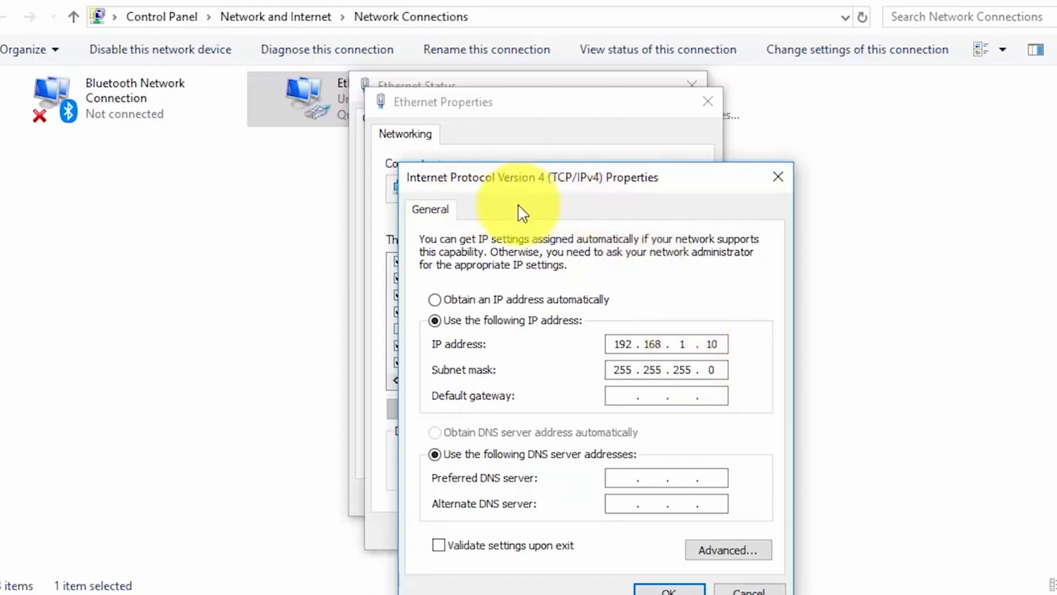
left_click(683, 345)
type("19")
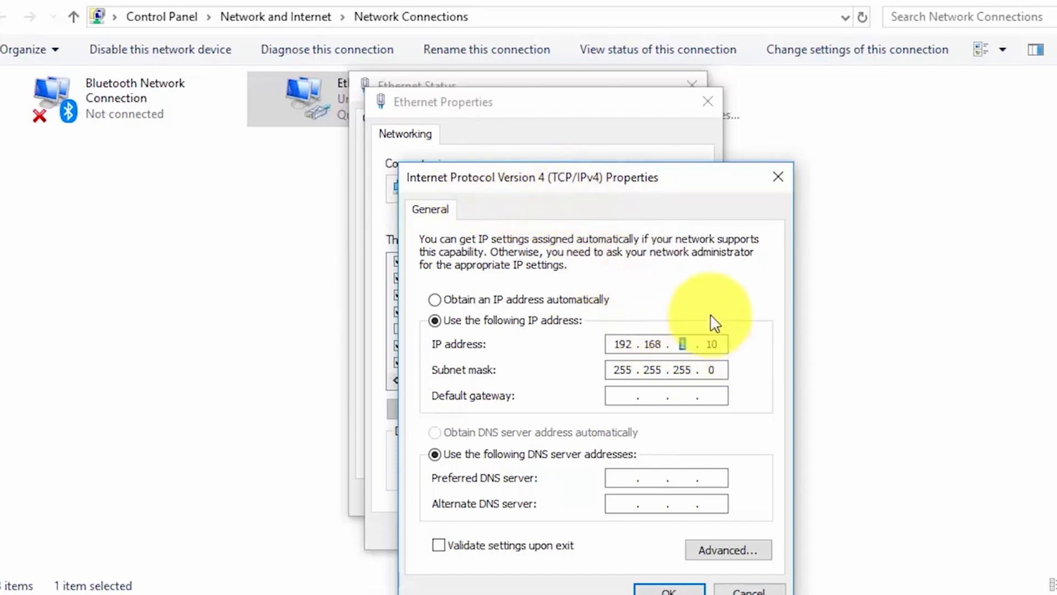
type("2")
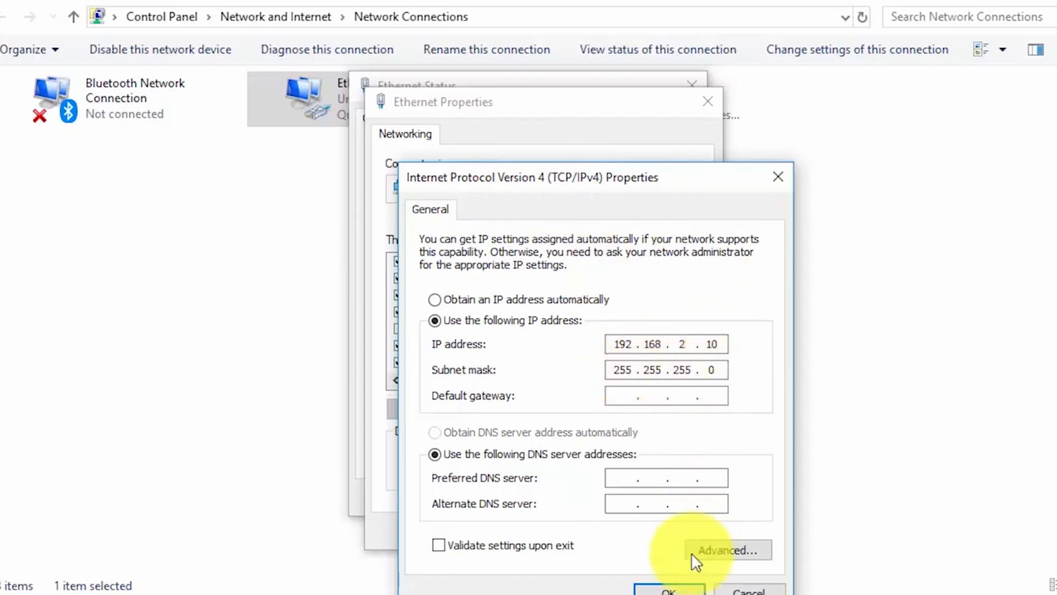
left_click(669, 587)
left_click(609, 539)
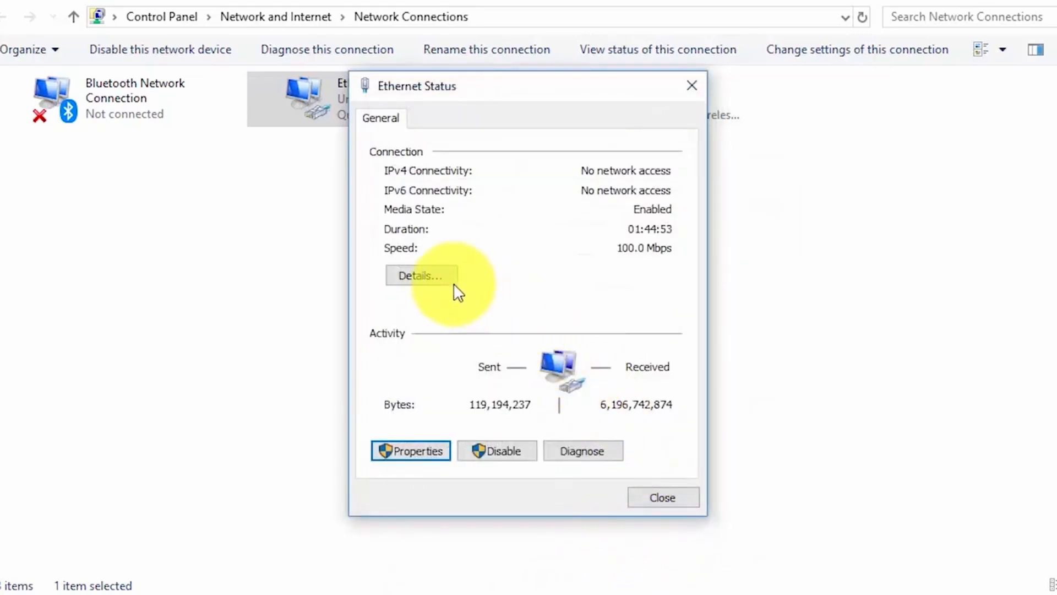
- Verify the connection details now show 192.168.2.10 and close the status windows
left_click(439, 282)
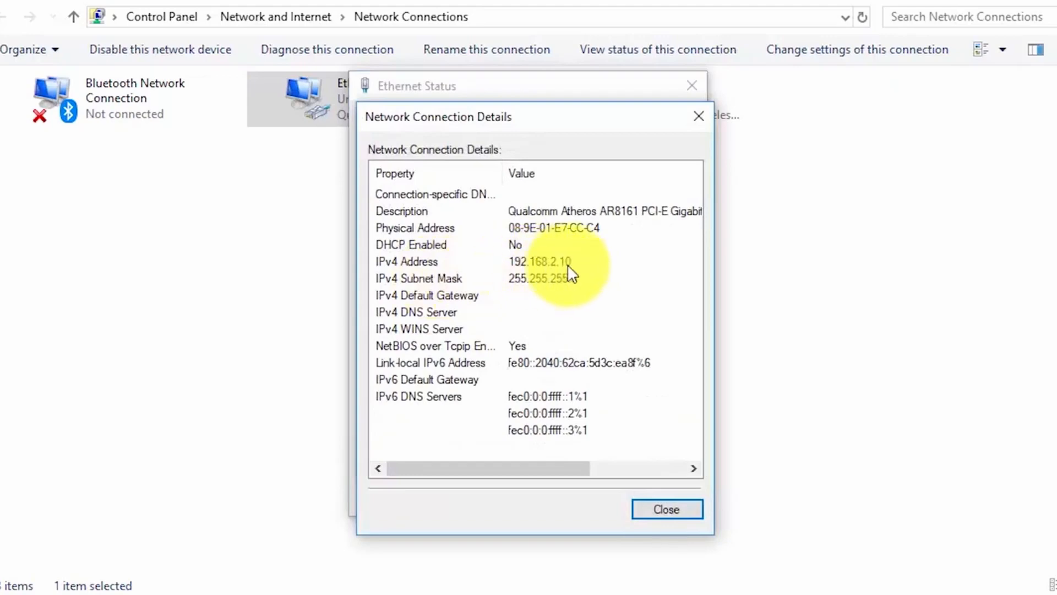
left_click(664, 506)
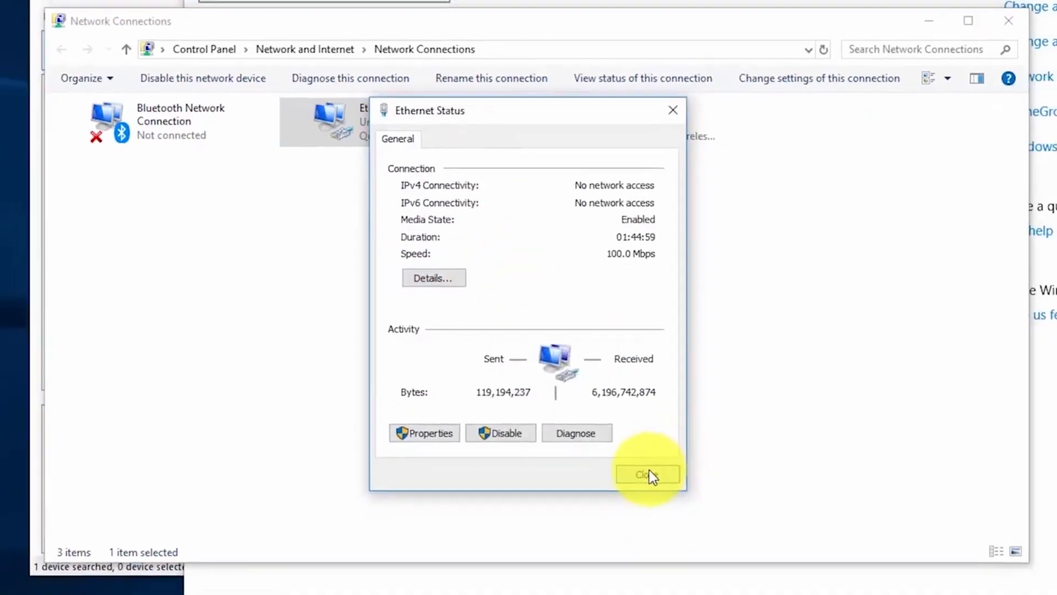
left_click(649, 475)
- Close the Network Connections and Settings windows and select the SNB-6004 camera in Device Manager
left_click(1009, 21)
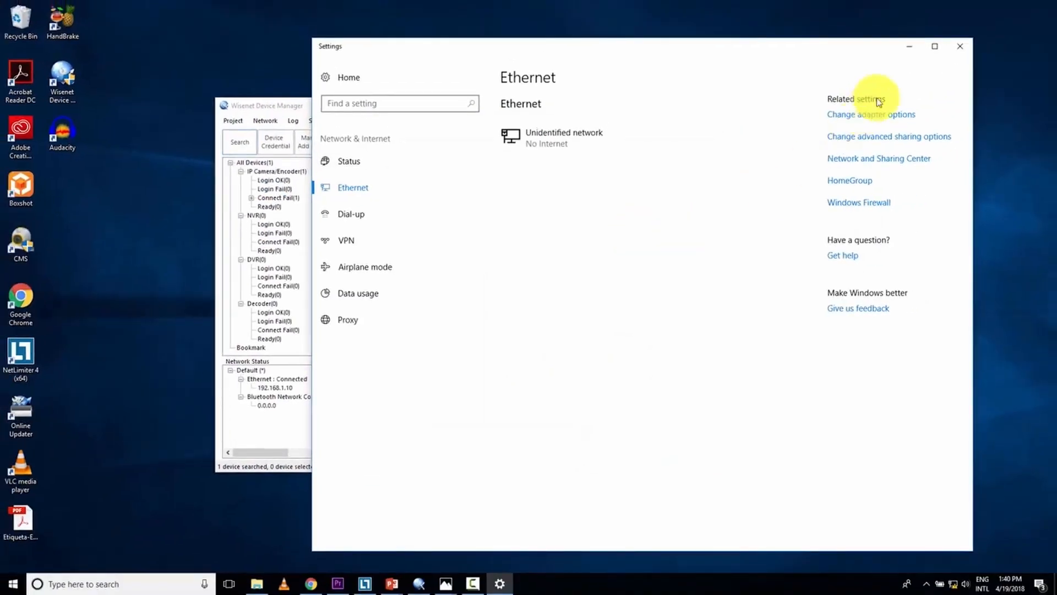
left_click(959, 46)
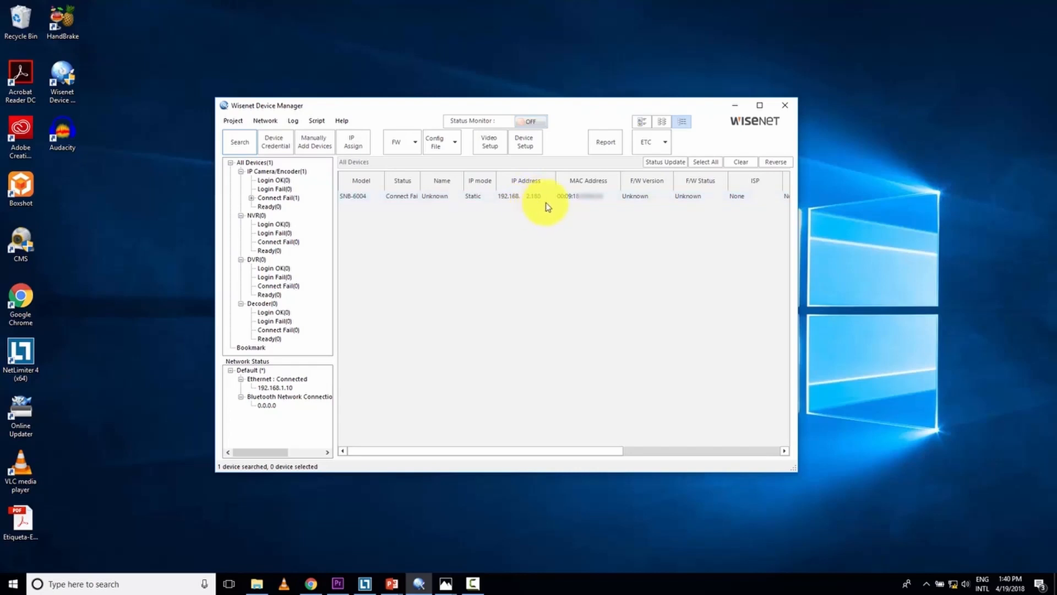
left_click(376, 198)
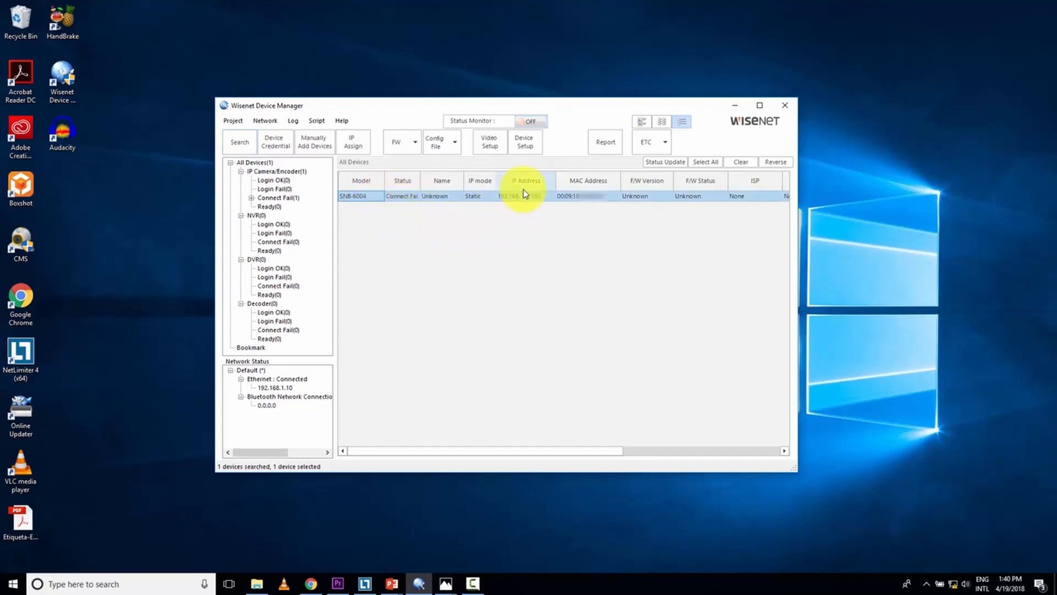
- Open the SNB-6004 web page at 192.168.2.180:8080, log in with the camera credentials, and allow ActiveX
double_click(370, 199)
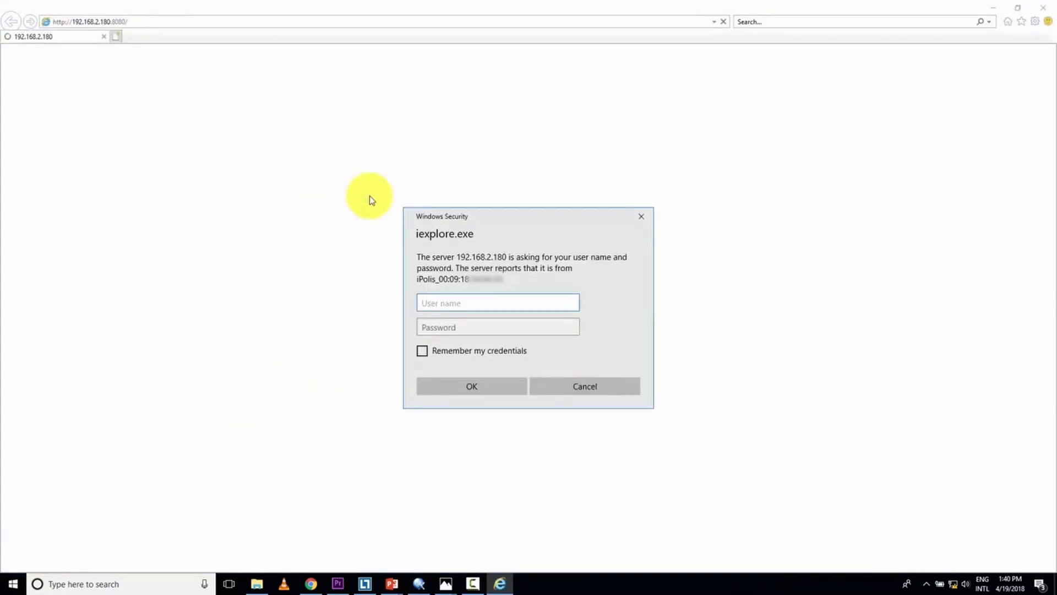
type("dmin")
key("Tab")
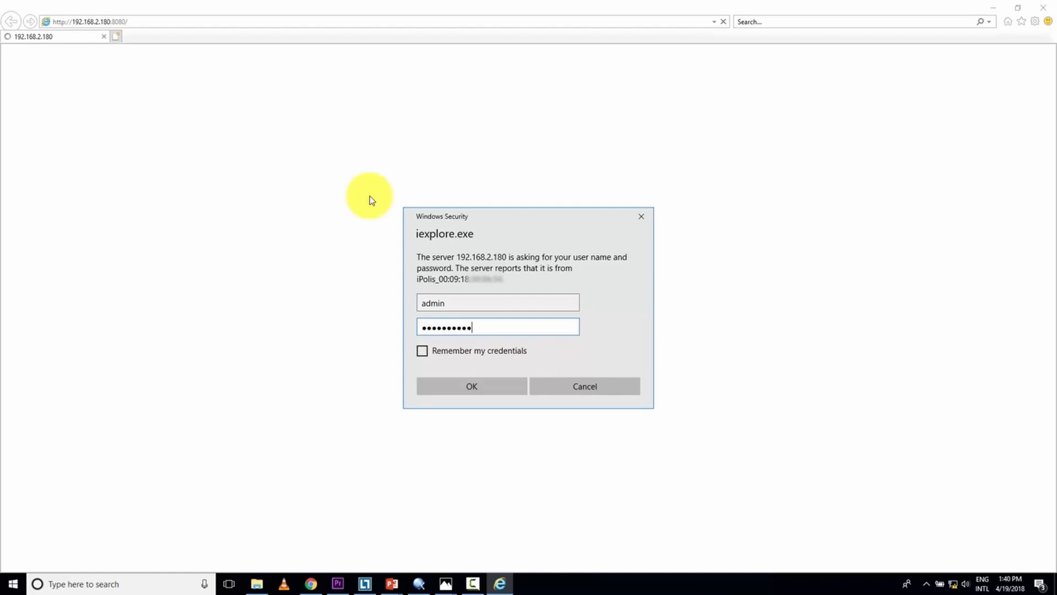
left_click(480, 386)
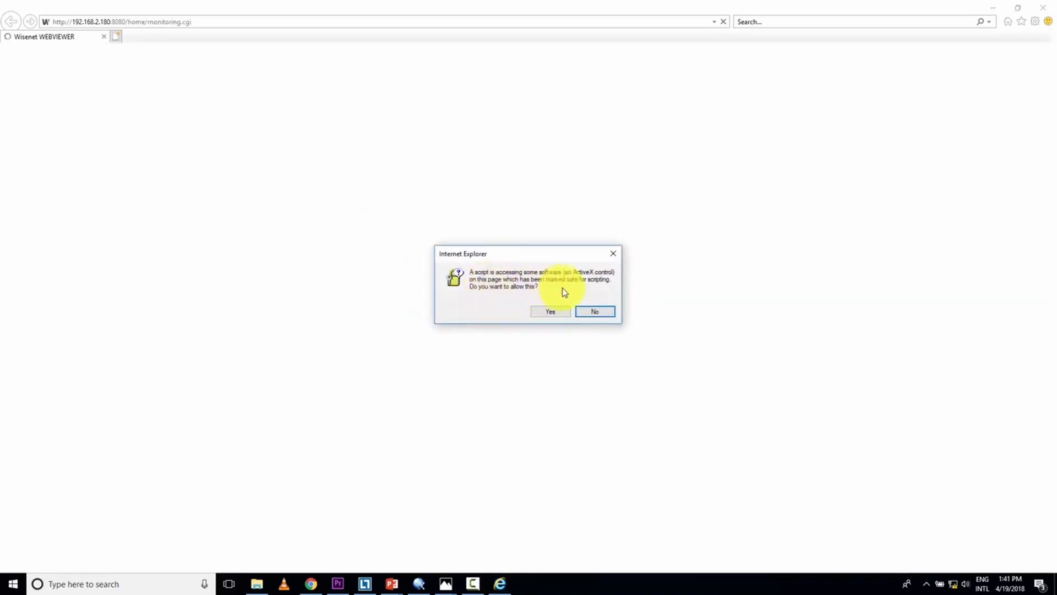
left_click(549, 313)
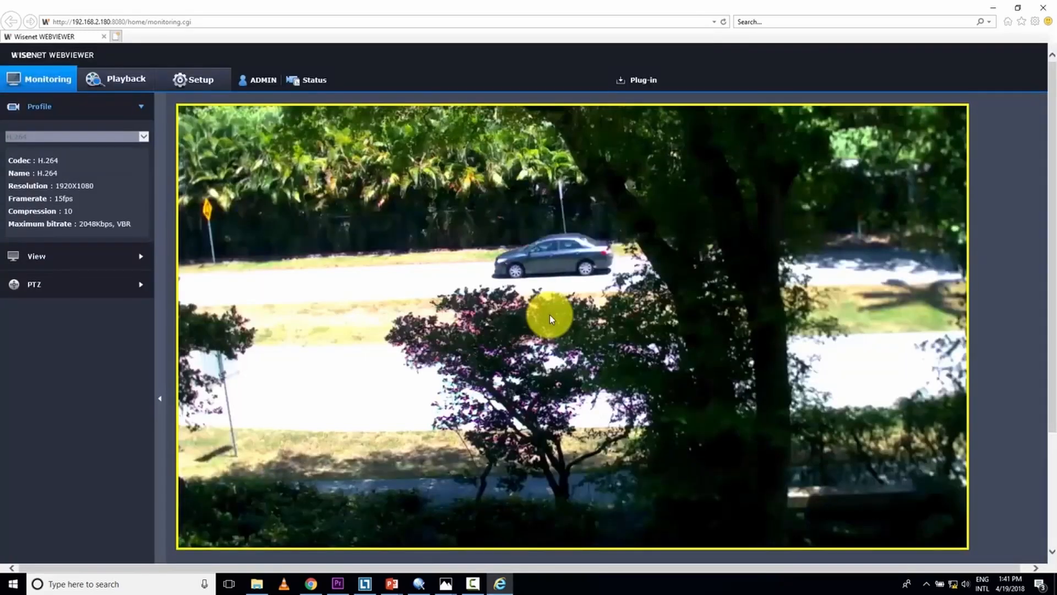